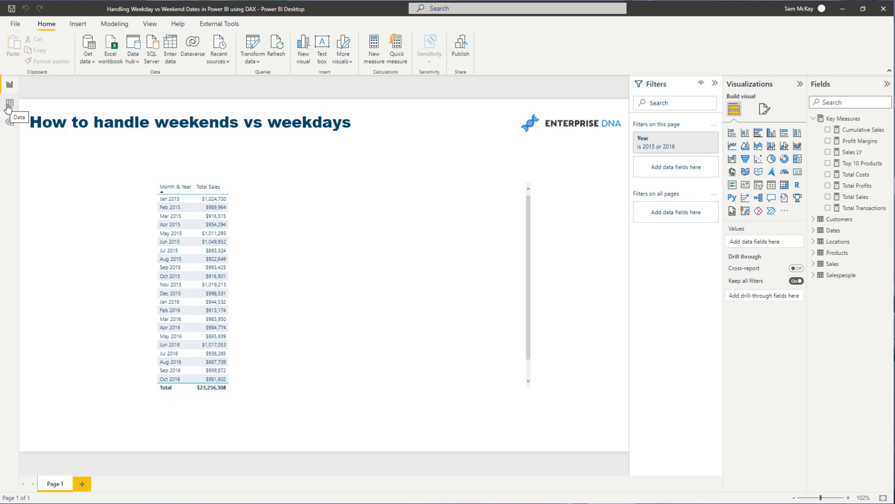
- Inspect the Dates table's DayInWeek values and the Weekend - Weekday formula's DayInWeek = 1 condition
{"action": "left_click", "coordinate": [9, 104]}
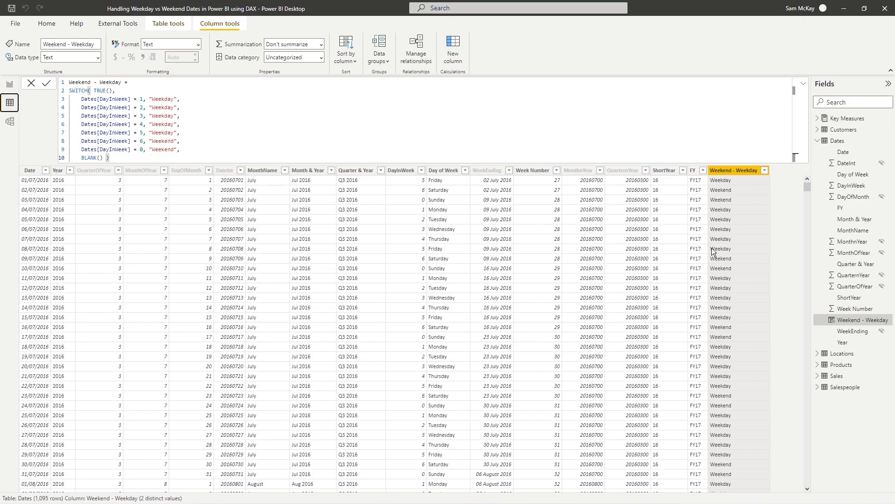
{"action": "left_click", "coordinate": [846, 155]}
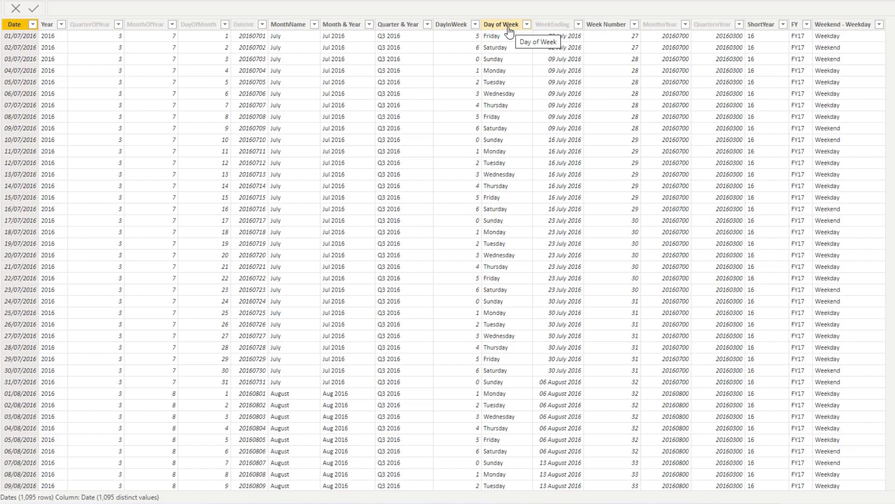
{"action": "left_click", "coordinate": [455, 29]}
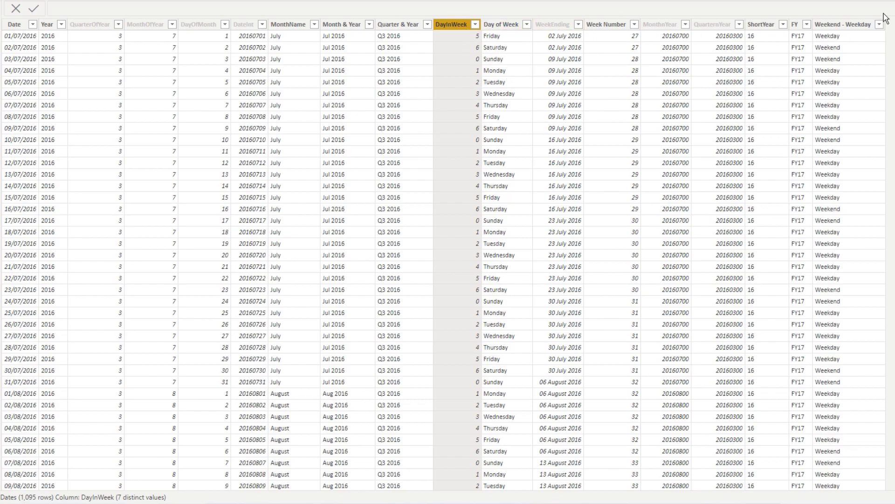
{"action": "left_click", "coordinate": [842, 24]}
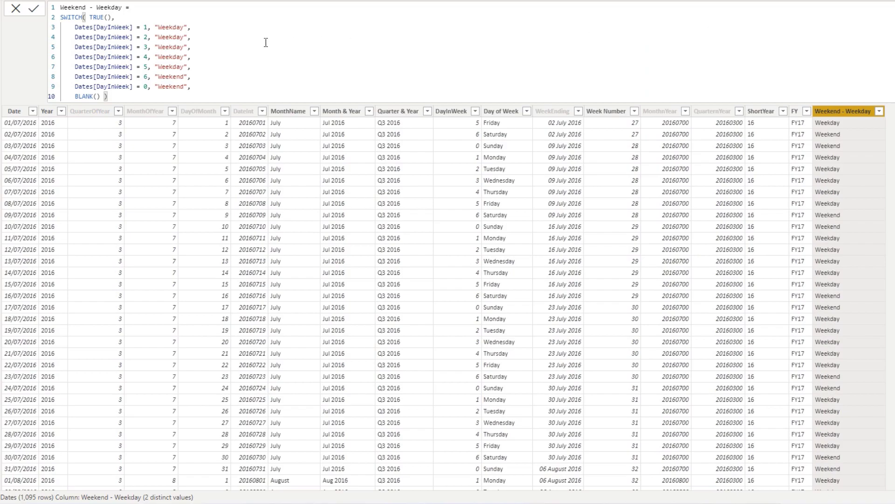
{"action": "left_click_drag", "start_coordinate": [109, 97], "coordinate": [64, 6]}
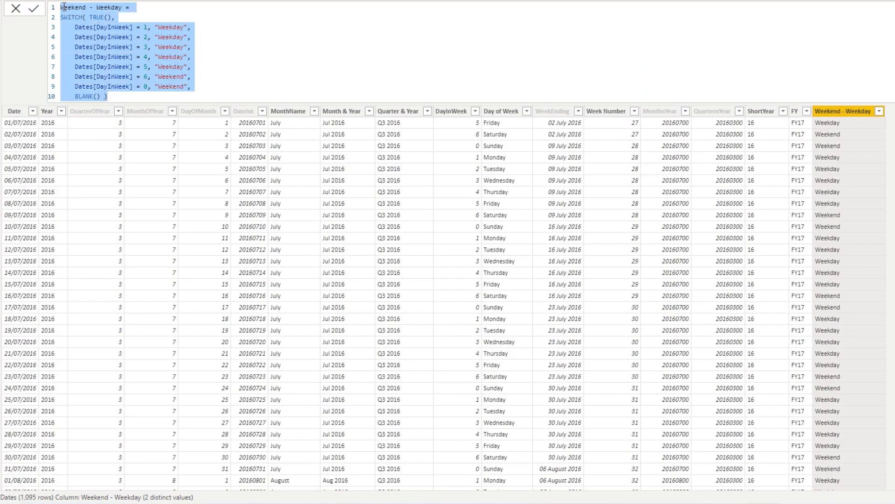
{"action": "left_click", "coordinate": [225, 60]}
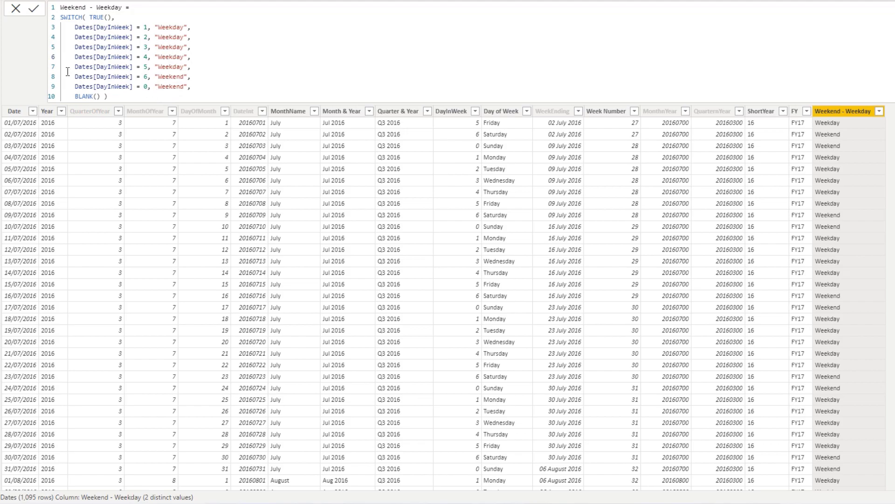
{"action": "left_click", "coordinate": [97, 27]}
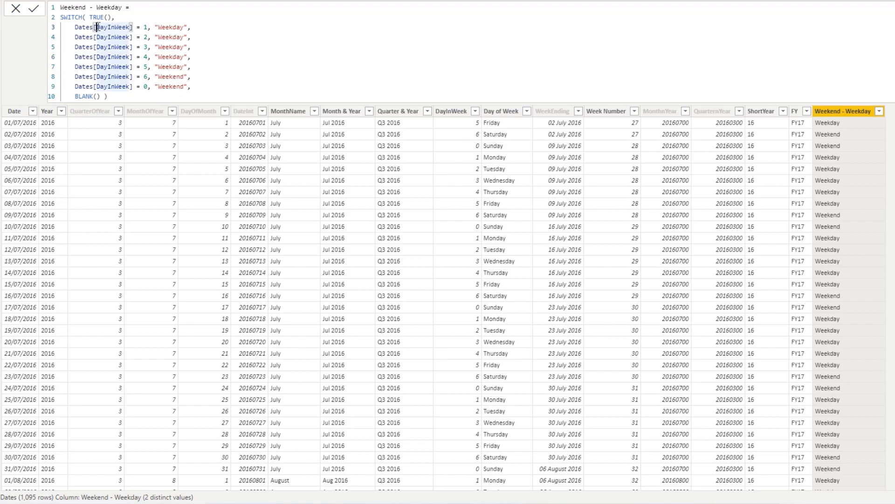
{"action": "left_click_drag", "start_coordinate": [148, 27], "coordinate": [93, 27]}
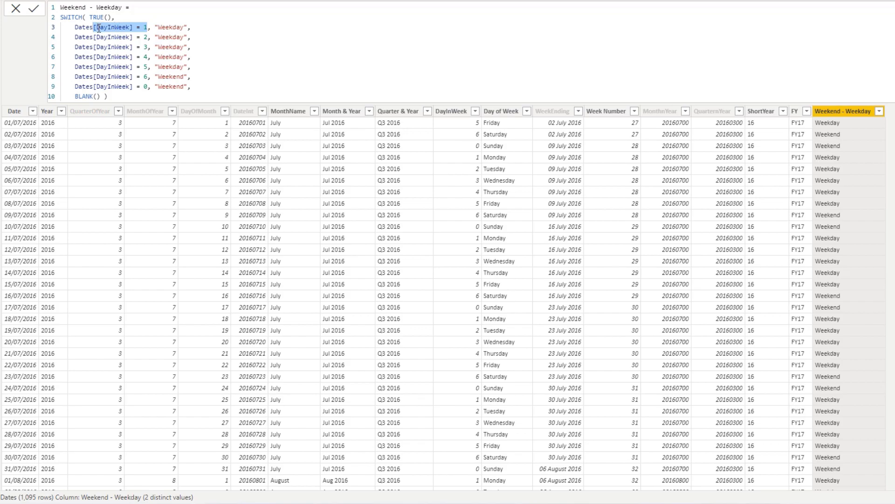
{"action": "left_click", "coordinate": [264, 80]}
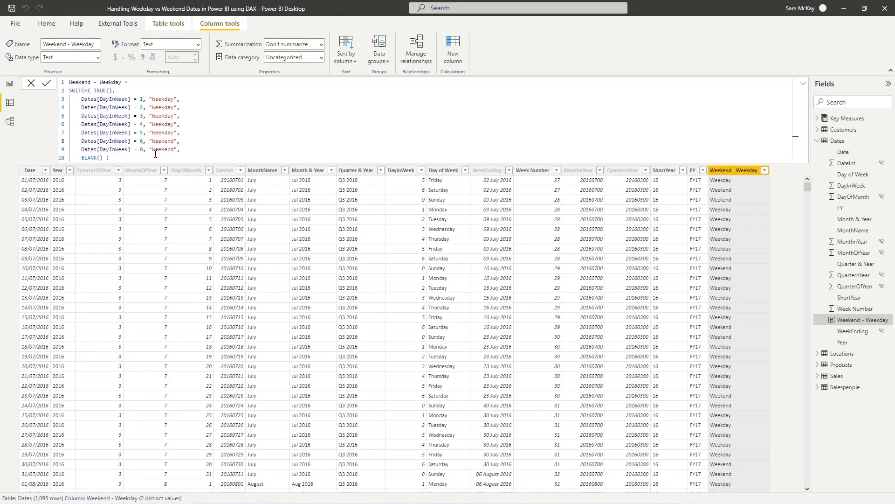
- Back on the report, start the measure Sales Weekdays = CALCULATE([Total Sales], ...)
{"action": "left_click", "coordinate": [10, 85]}
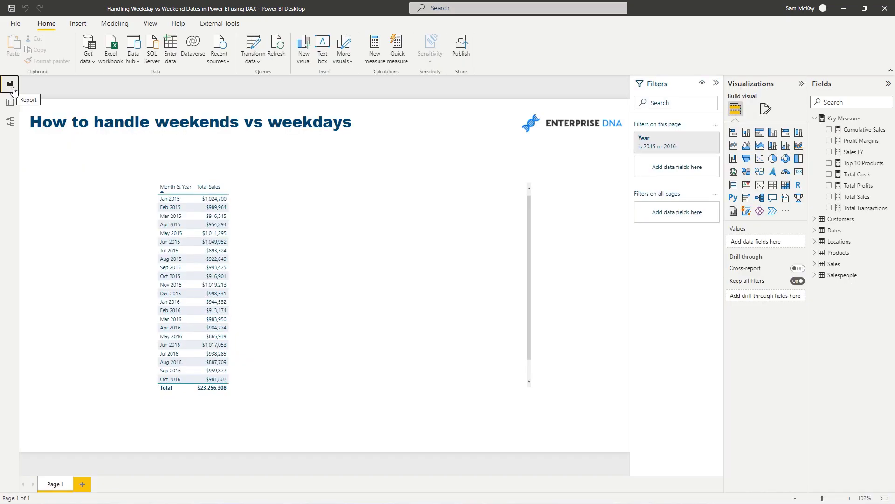
{"action": "left_click", "coordinate": [851, 202]}
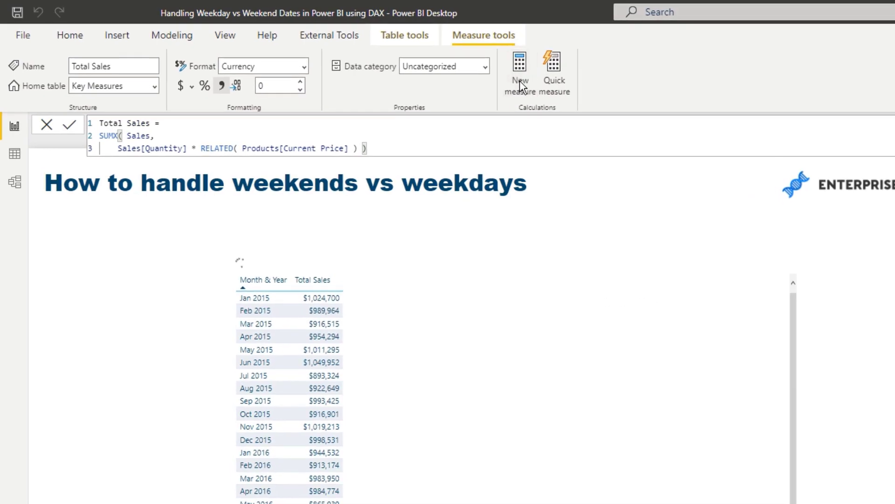
{"action": "type", "text": "Sales"}
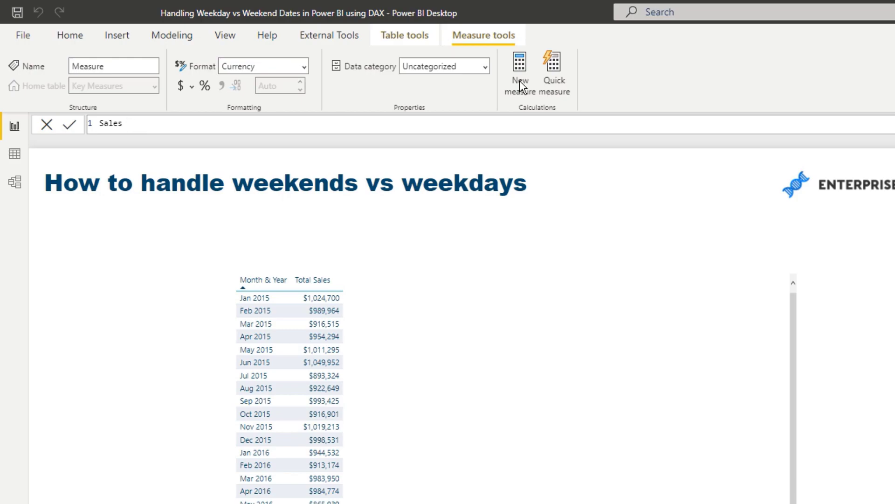
{"action": "type", "text": " Weekdays ="}
{"action": "key", "text": "Return"}
{"action": "type", "text": "Ca"}
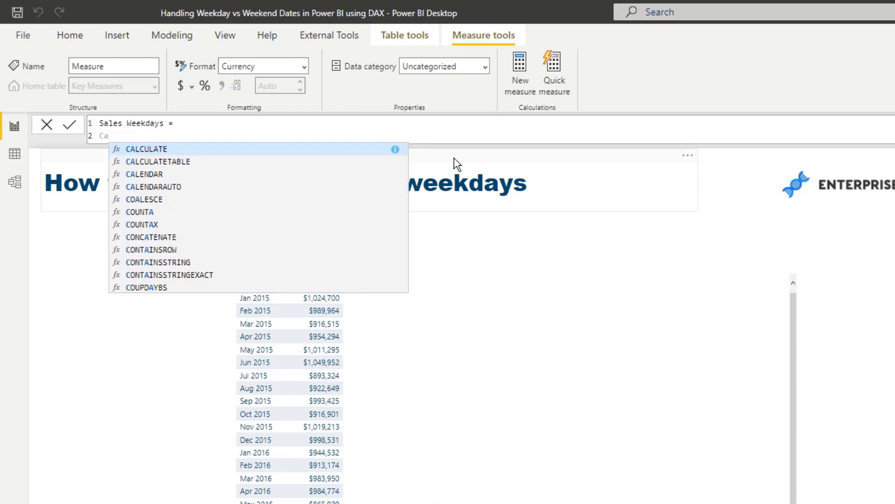
{"action": "key", "text": "Tab"}
{"action": "type", "text": "[T"}
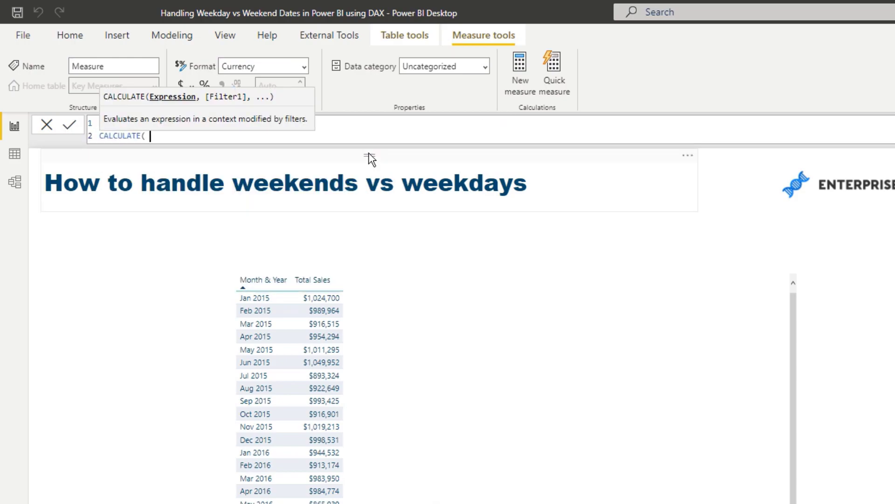
{"action": "type", "text": "otal S"}
{"action": "key", "text": "Tab"}
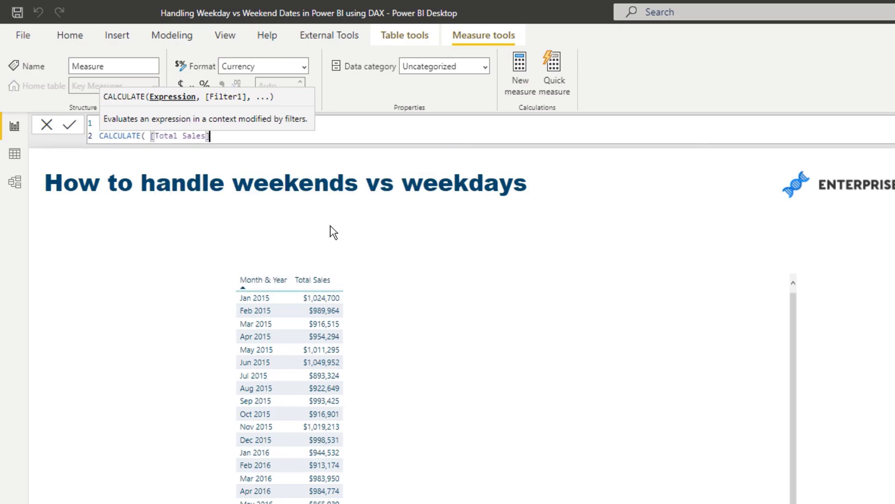
- Add the filter FILTER(Dates, Dates[Weekend - Weekday] = "Weekday") and commit the measure
{"action": "type", "text": ","}
{"action": "key", "text": "shift+Return"}
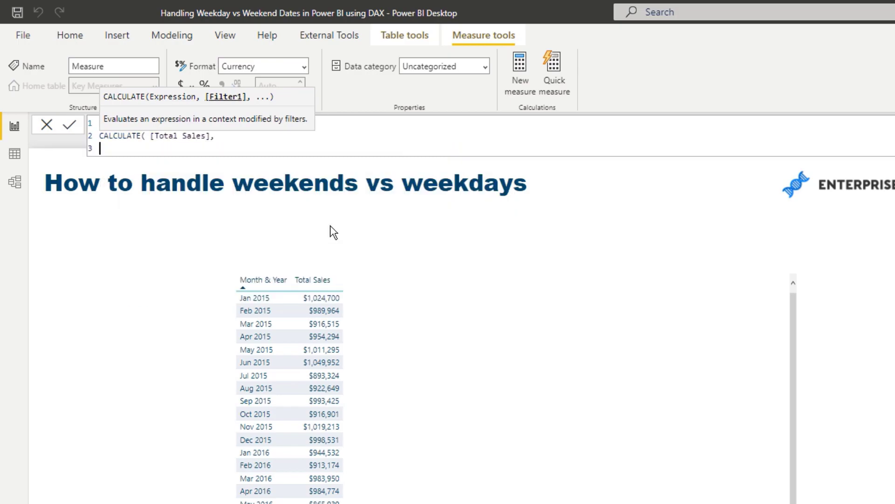
{"action": "key", "text": "Tab"}
{"action": "type", "text": "FIL"}
{"action": "key", "text": "Tab"}
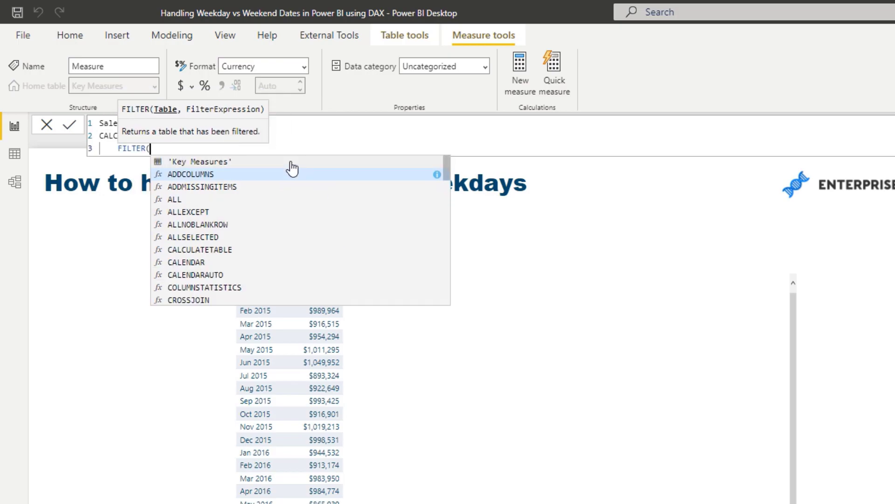
{"action": "type", "text": "Date"}
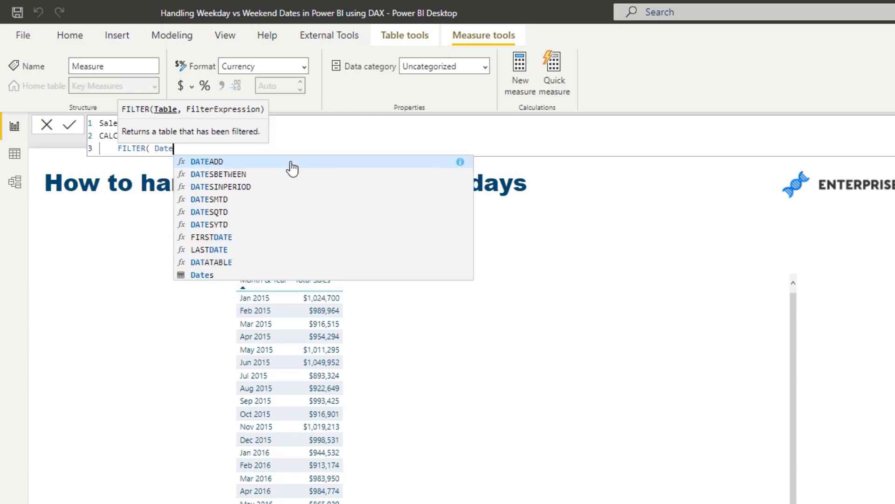
{"action": "type", "text": "s,"}
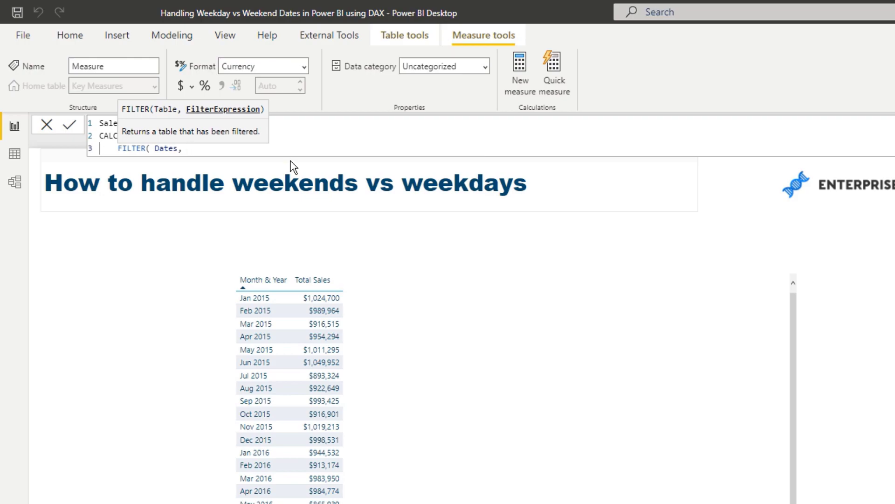
{"action": "type", "text": " Dates[W"}
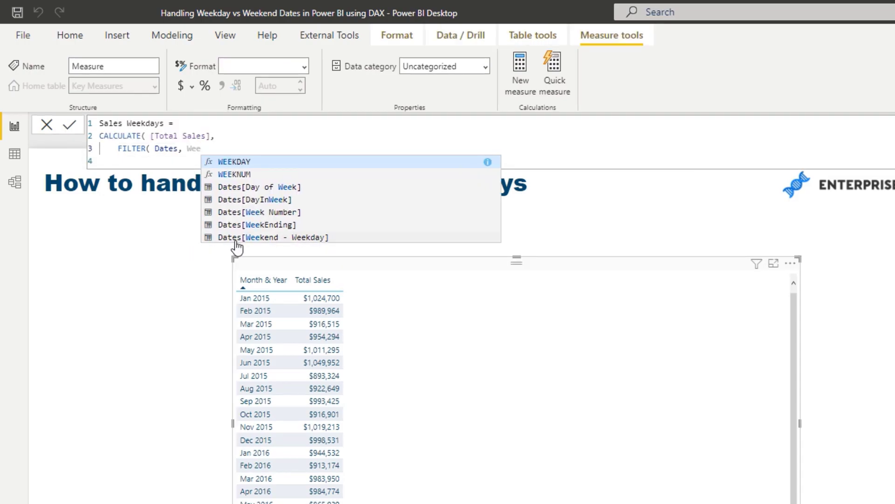
{"action": "left_click", "coordinate": [235, 244]}
{"action": "type", "text": "="}
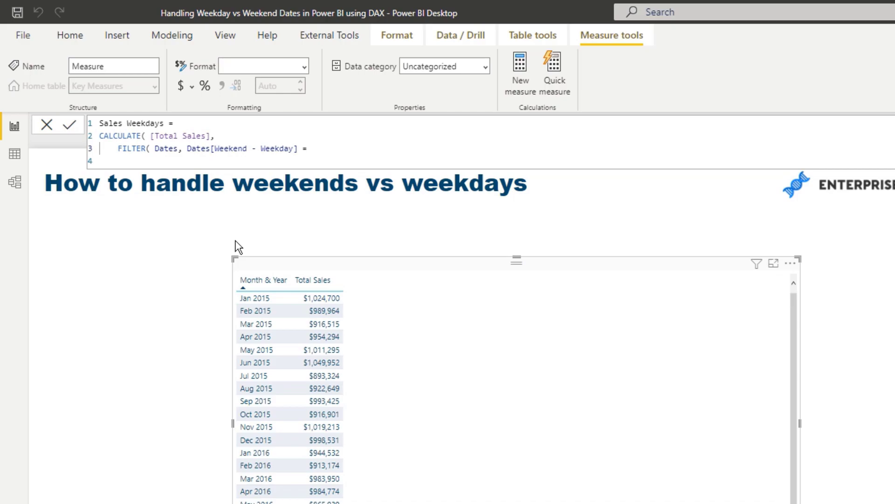
{"action": "type", "text": " \"Weekday\" ))"}
{"action": "key", "text": "Return"}
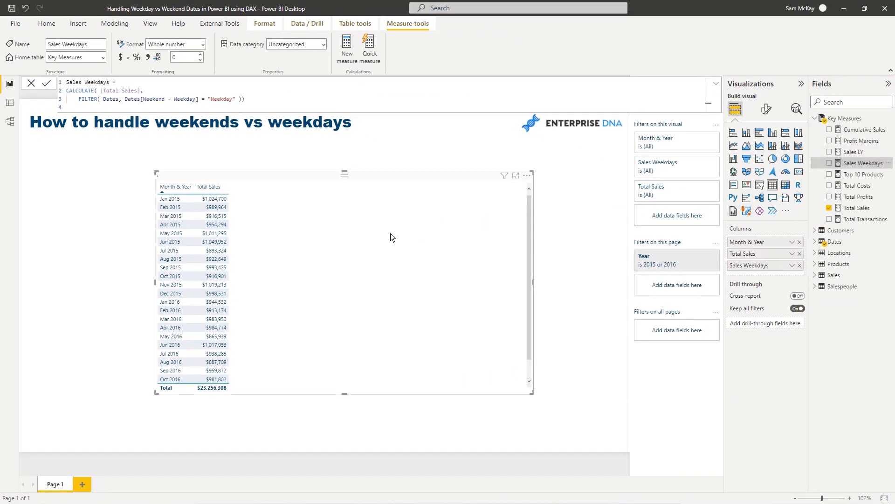
- Format Sales Weekdays as currency and rename the measure text to Sales Weekends
{"action": "left_click", "coordinate": [128, 57]}
{"action": "key", "text": "Escape"}
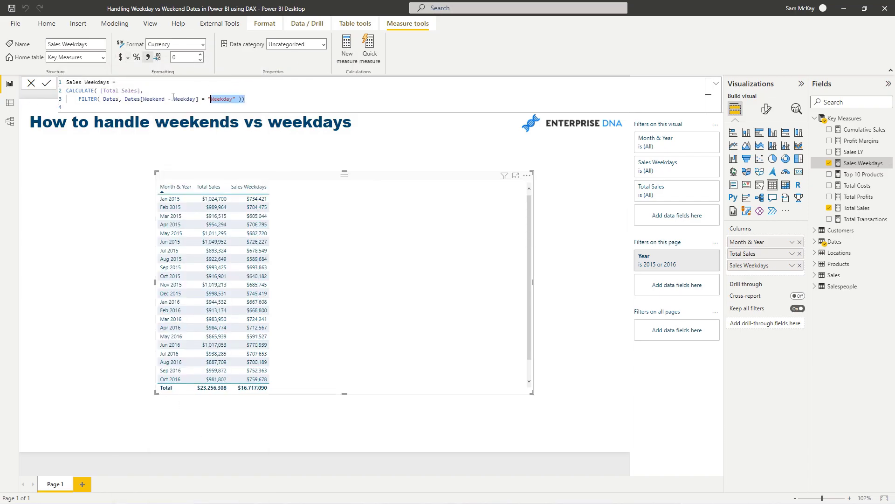
{"action": "left_click", "coordinate": [67, 83], "text": "shift"}
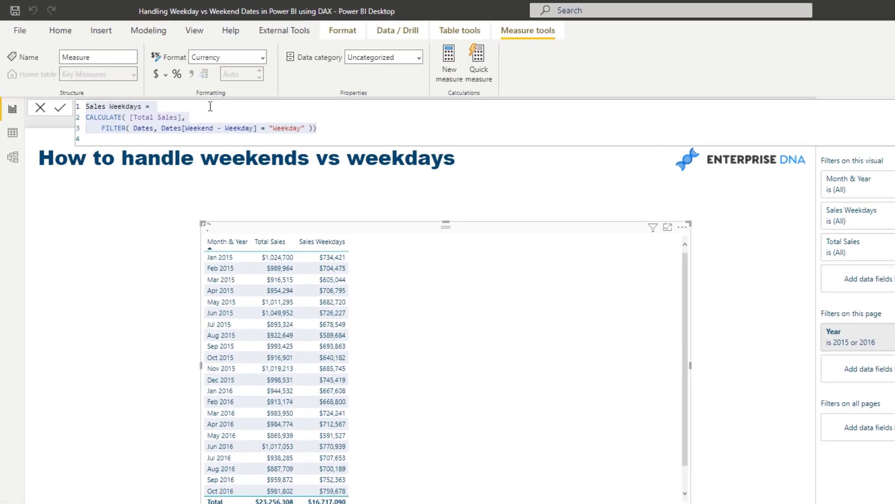
{"action": "left_click", "coordinate": [107, 83]}
{"action": "key", "text": "Delete"}
{"action": "key", "text": "BackSpace"}
{"action": "key", "text": "BackSpace"}
{"action": "key", "text": "BackSpace"}
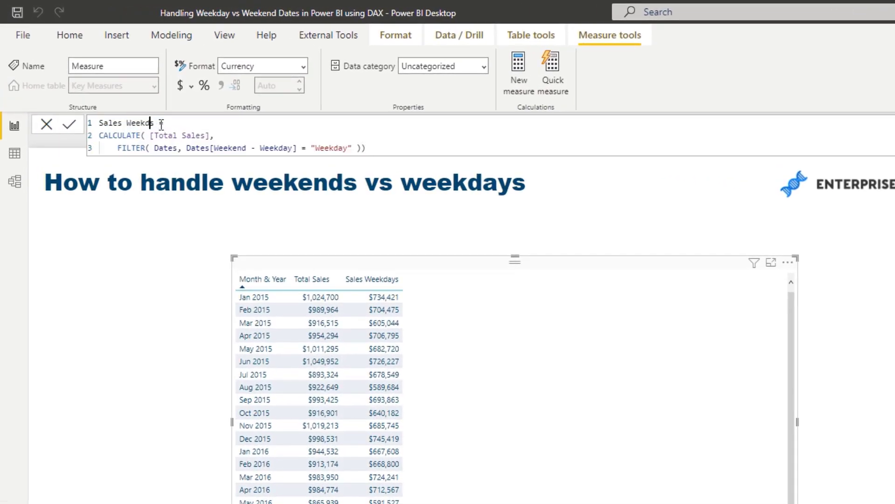
{"action": "type", "text": "ends"}
- Change the filter value to "Weekend", format as US dollars, and add it to the table
{"action": "left_click", "coordinate": [348, 147]}
{"action": "double_click", "coordinate": [348, 147]}
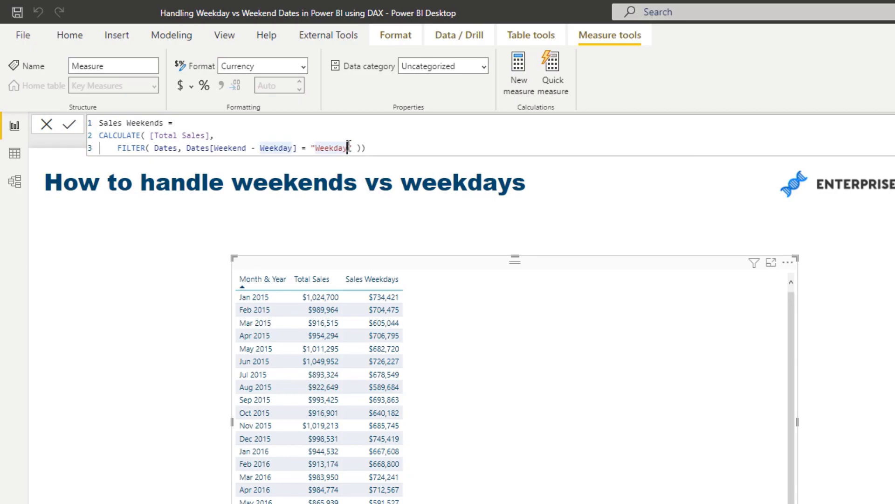
{"action": "type", "text": "Weekend"}
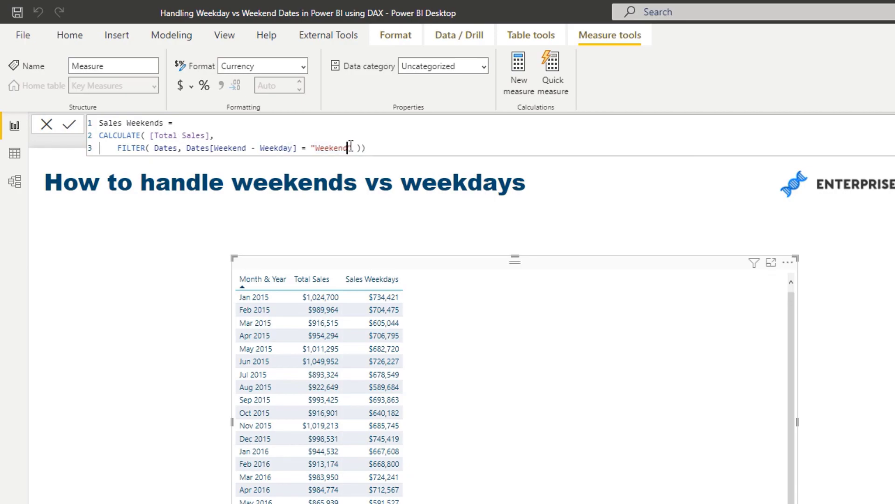
{"action": "key", "text": "Return"}
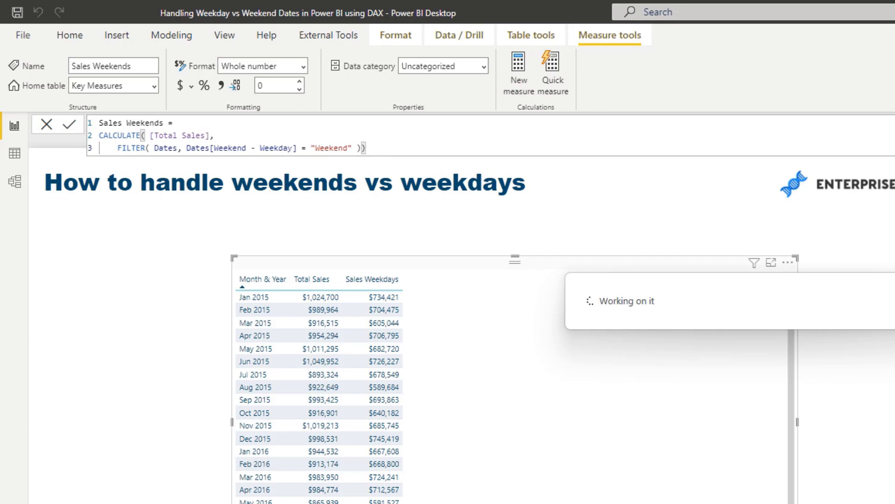
{"action": "left_click", "coordinate": [192, 85]}
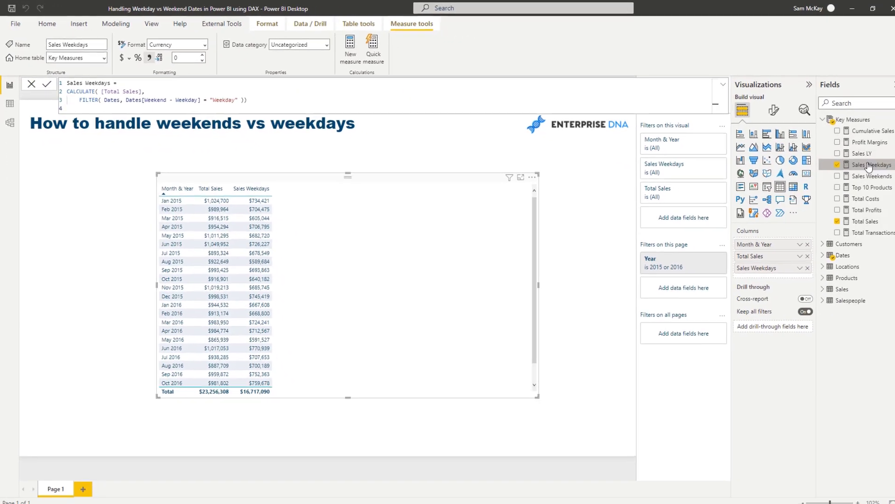
{"action": "left_click_drag", "start_coordinate": [864, 174], "coordinate": [407, 244]}
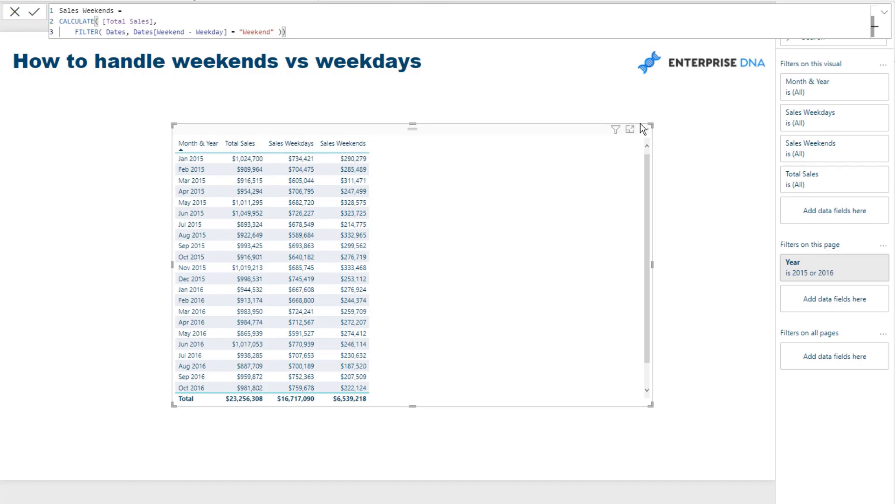
- Walk through the FILTER weekend condition, then select the whole formula for copying
{"action": "left_click", "coordinate": [185, 18]}
{"action": "left_click_drag", "start_coordinate": [286, 32], "coordinate": [70, 31]}
{"action": "left_click", "coordinate": [322, 22]}
{"action": "left_click_drag", "start_coordinate": [329, 31], "coordinate": [71, 32]}
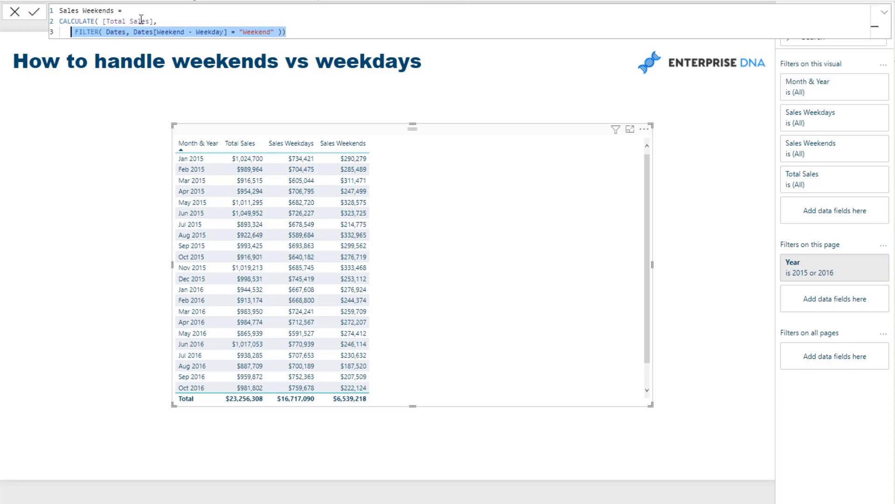
{"action": "left_click_drag", "start_coordinate": [310, 32], "coordinate": [133, 30]}
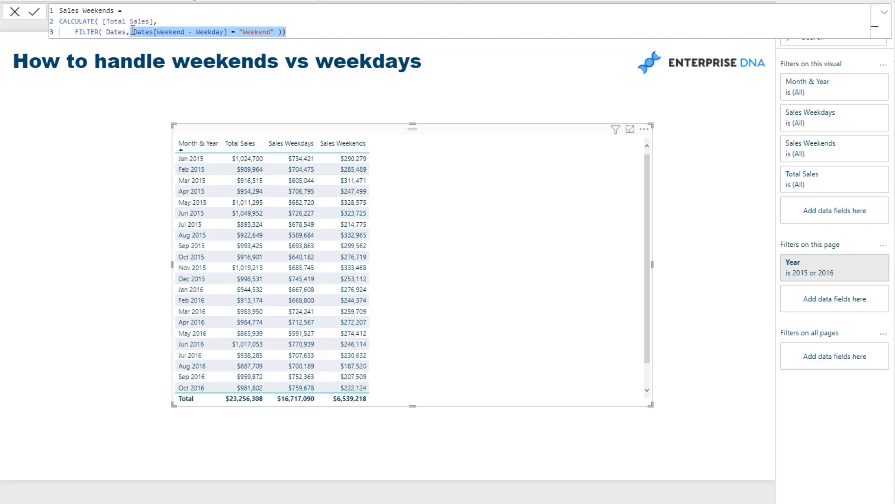
{"action": "key", "text": "ctrl+a"}
{"action": "key", "text": "ctrl+c"}
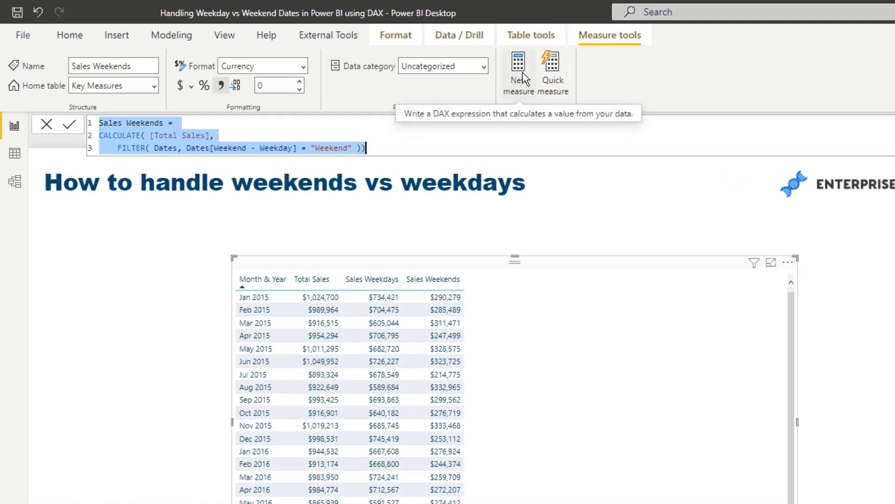
- Create a new measure from the pasted Sales Weekends formula, renamed Sales Saturday
{"action": "left_click", "coordinate": [522, 72]}
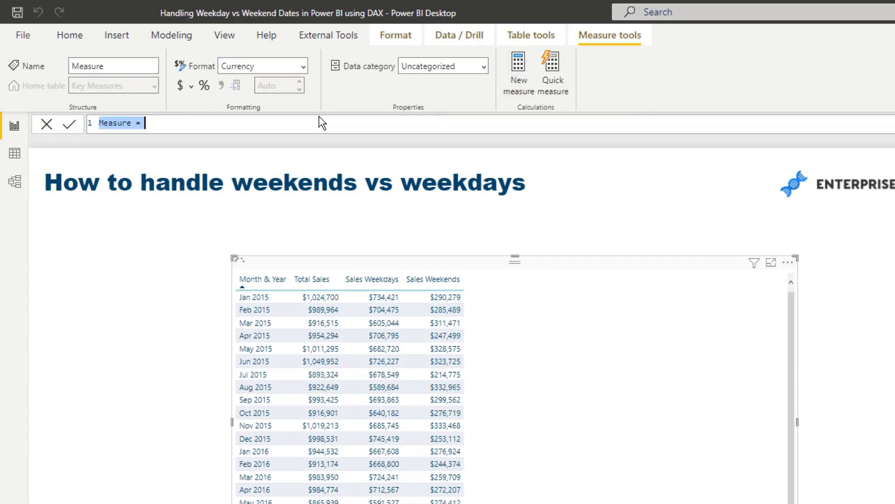
{"action": "key", "text": "ctrl+v"}
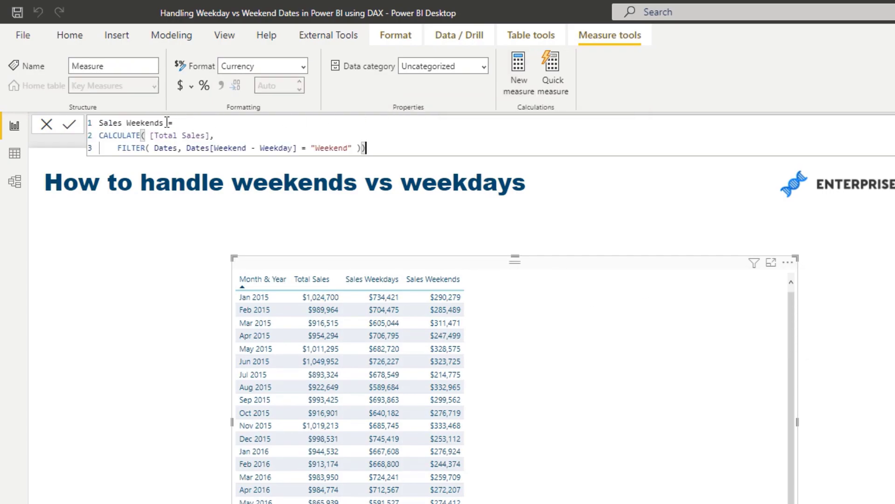
{"action": "left_click_drag", "start_coordinate": [163, 122], "coordinate": [127, 116]}
{"action": "type", "text": "Saturd"}
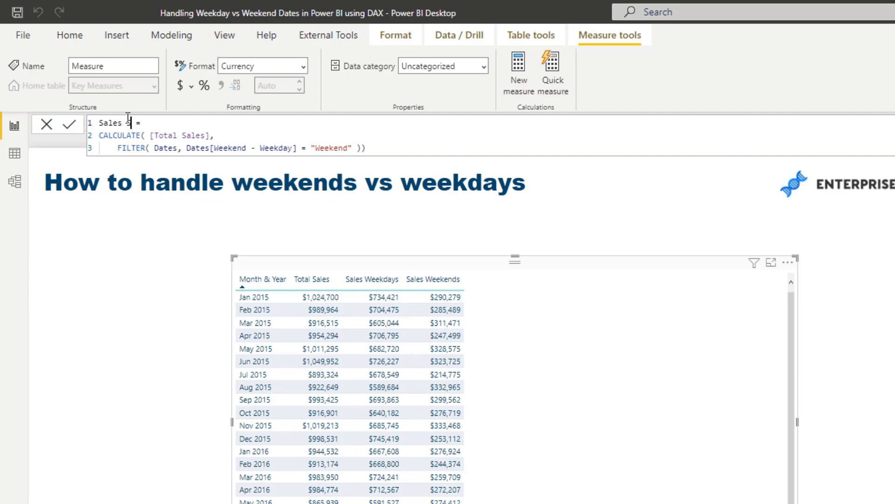
{"action": "type", "text": "ay"}
- Change the filter to Dates[Day of Week] = "Saturday" and add the measure to the table
{"action": "left_click_drag", "start_coordinate": [350, 149], "coordinate": [186, 149]}
{"action": "type", "text": "Dates, Dates )"}
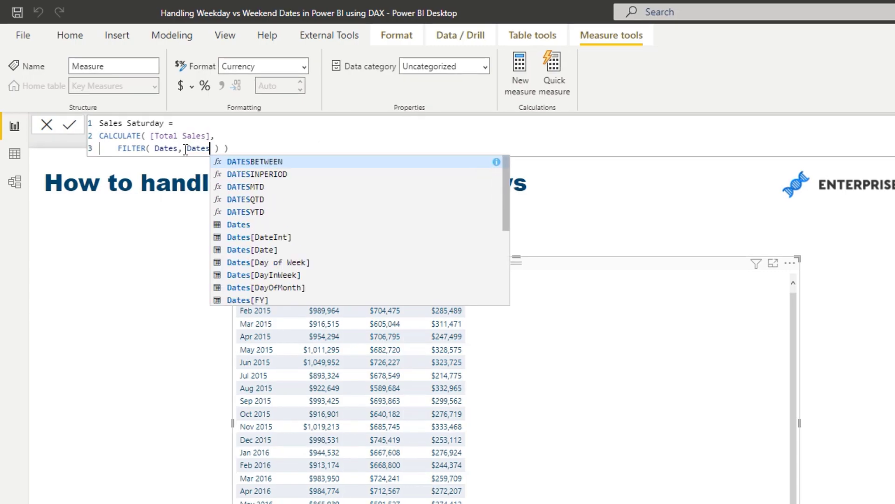
{"action": "left_click", "coordinate": [245, 261]}
{"action": "type", "text": "= "}
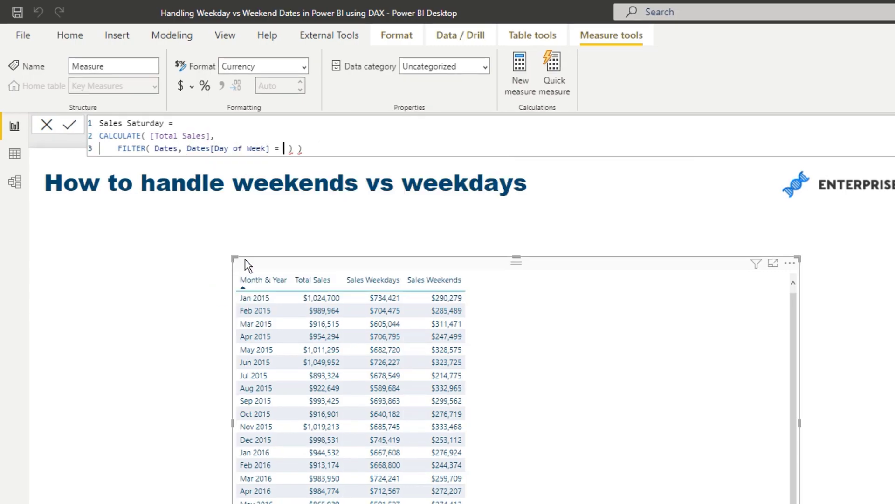
{"action": "type", "text": "\"Saturday\""}
{"action": "key", "text": "Return"}
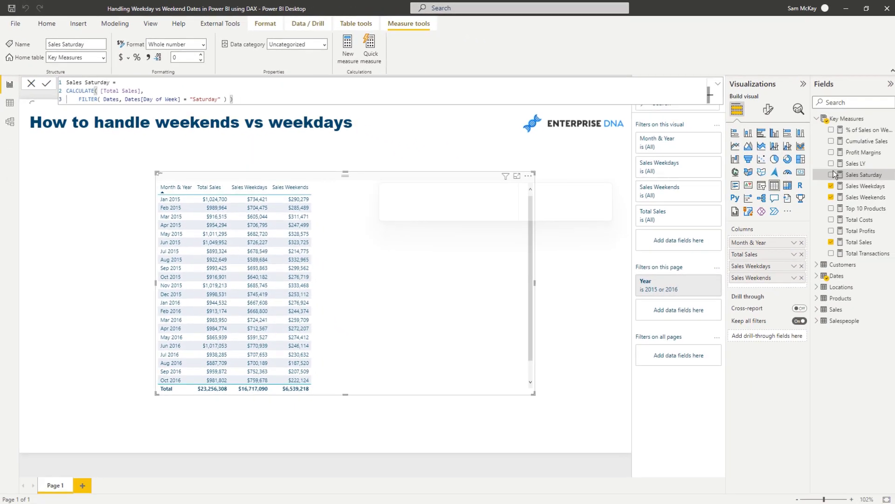
{"action": "left_click_drag", "start_coordinate": [849, 177], "coordinate": [400, 221]}
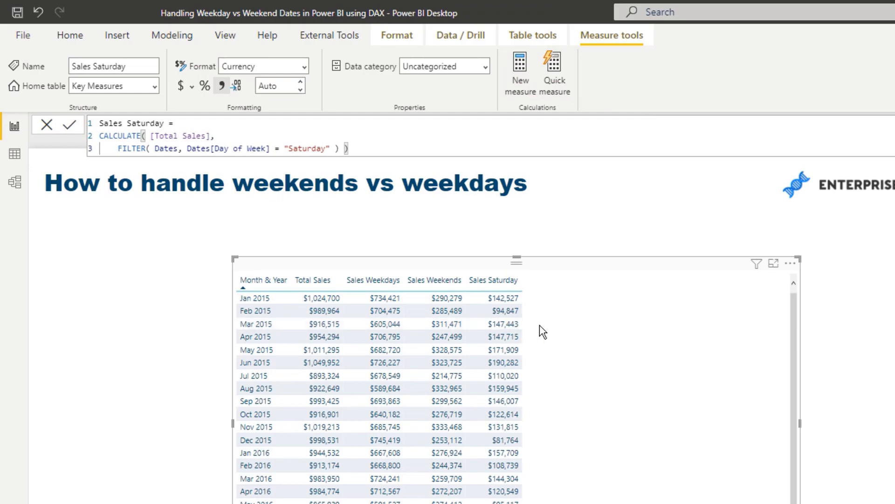
- Create % of Sales on Weekend = DIVIDE([Sales Weekends], [Total Sales], 0) as a percentage table column
{"action": "left_click", "coordinate": [523, 86]}
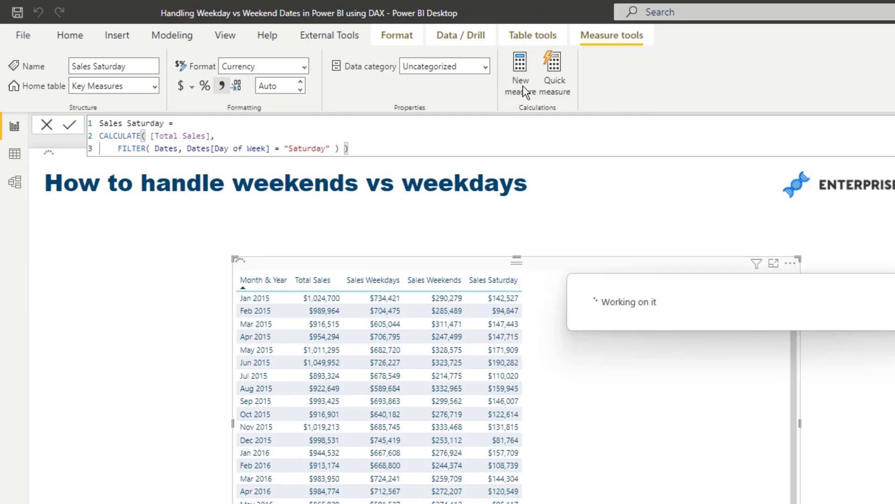
{"action": "type", "text": "% "}
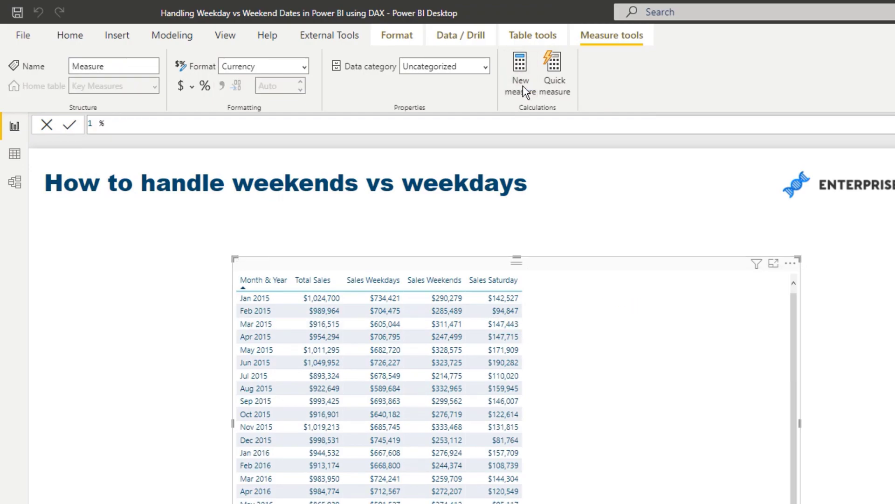
{"action": "type", "text": "of Sales on Weekend = DIVIDE("}
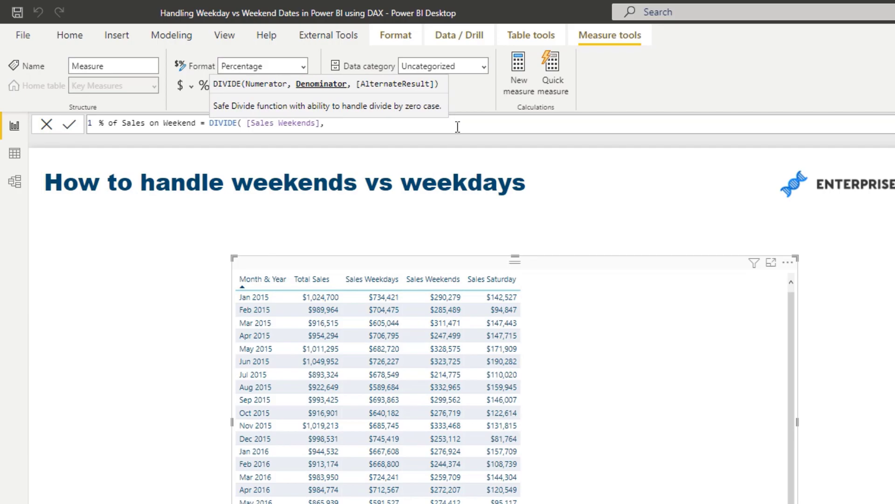
{"action": "type", "text": "tot"}
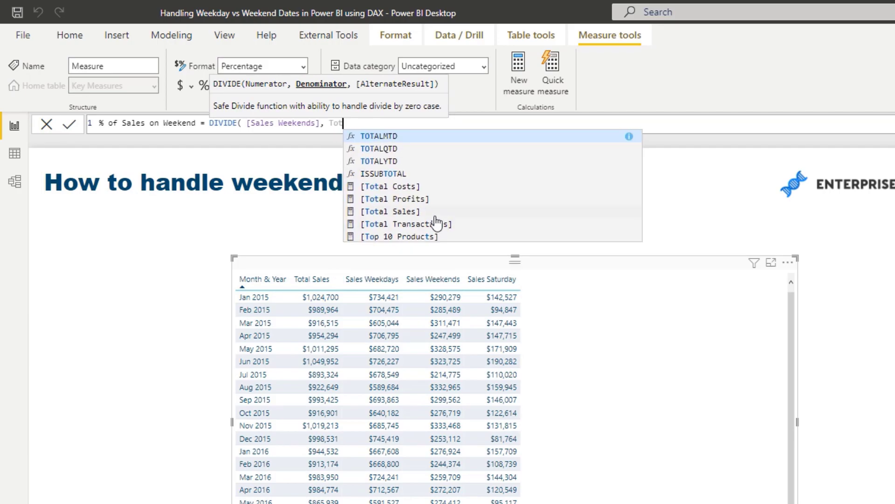
{"action": "left_click", "coordinate": [427, 205]}
{"action": "type", "text": ", 0 )"}
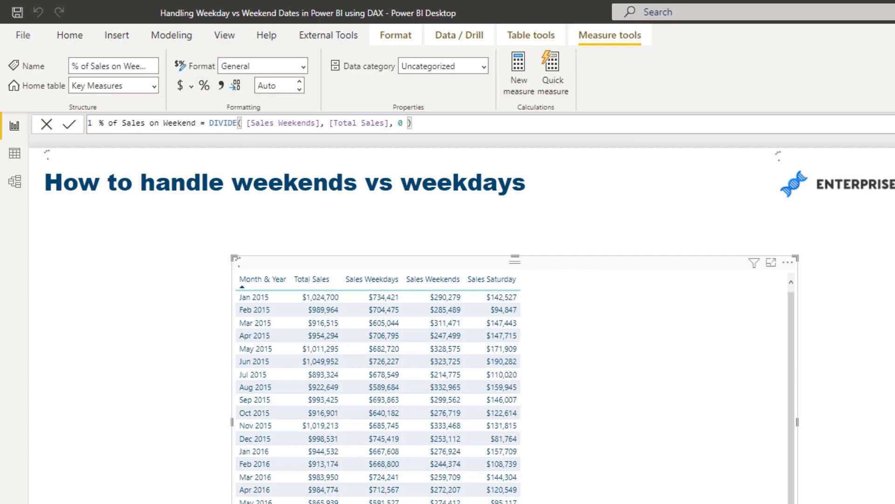
{"action": "left_click", "coordinate": [204, 88]}
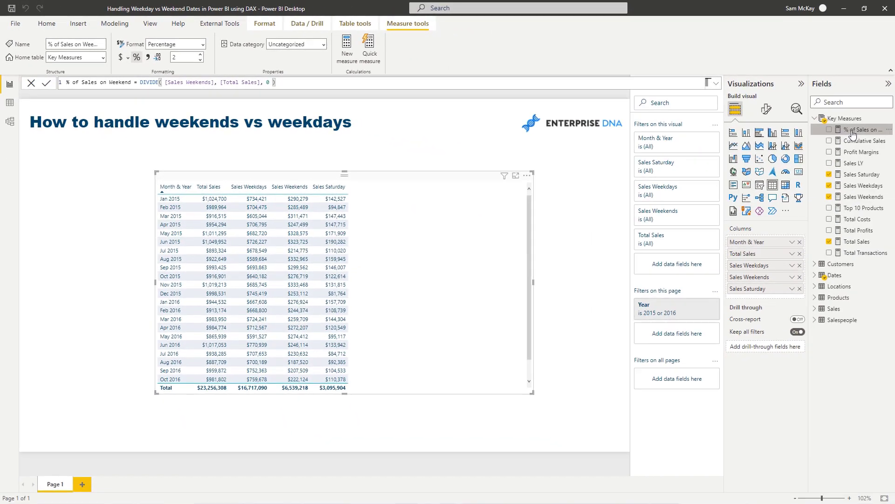
{"action": "left_click", "coordinate": [828, 129]}
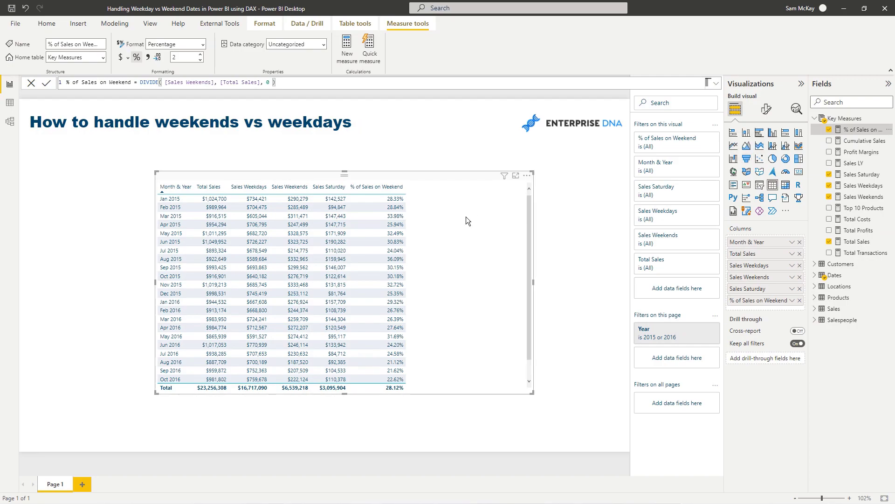